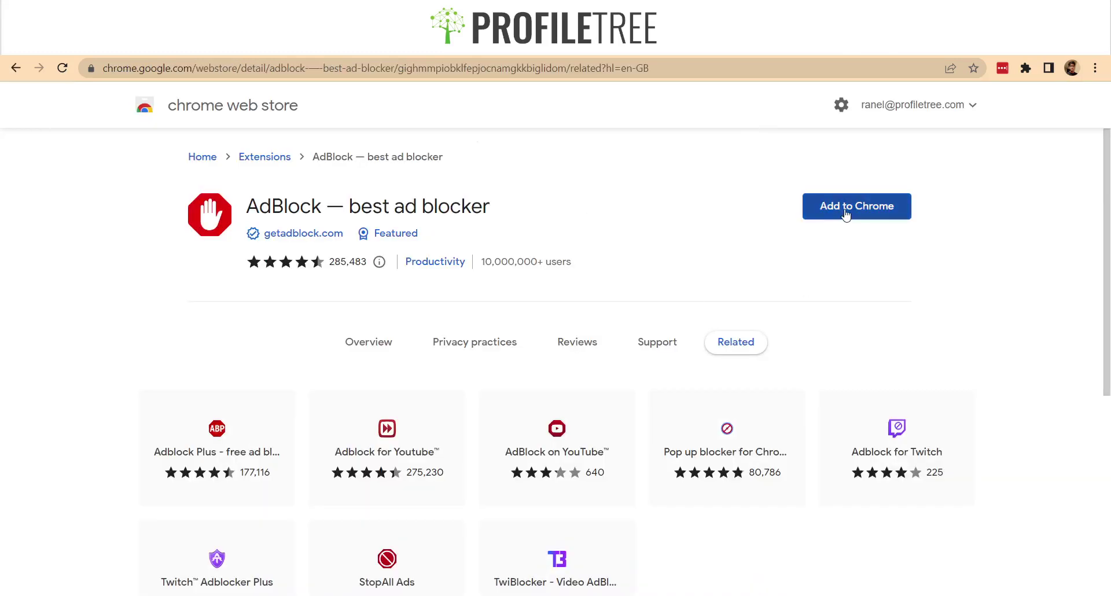
Step: Reinstall AdBlock from its Chrome Web Store page using Add to Chrome
{"action": "left_click", "coordinate": [846, 215]}
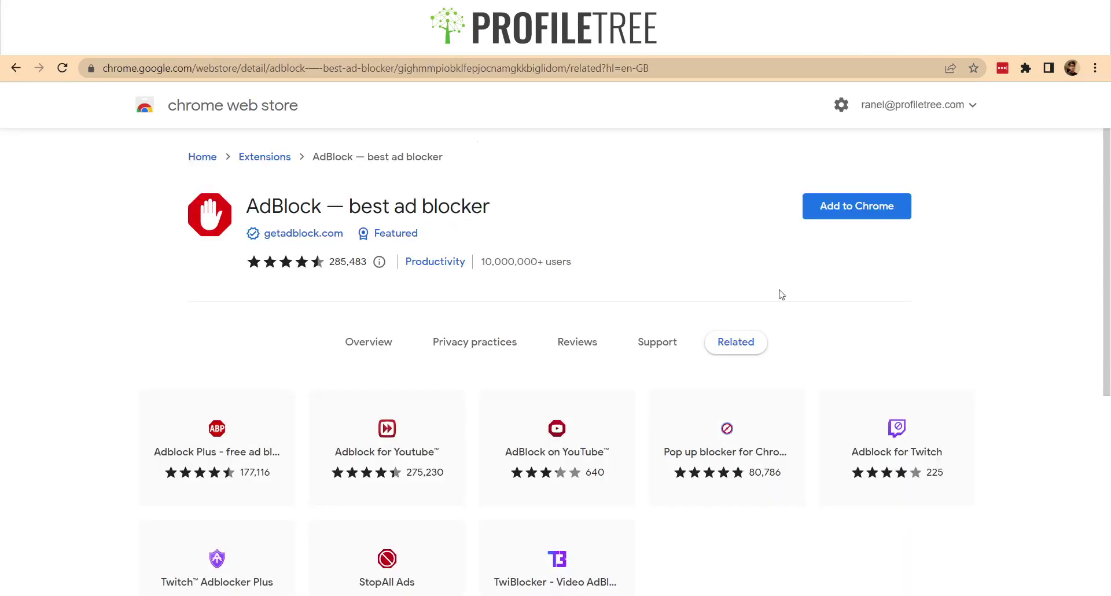
{"action": "left_click", "coordinate": [853, 211]}
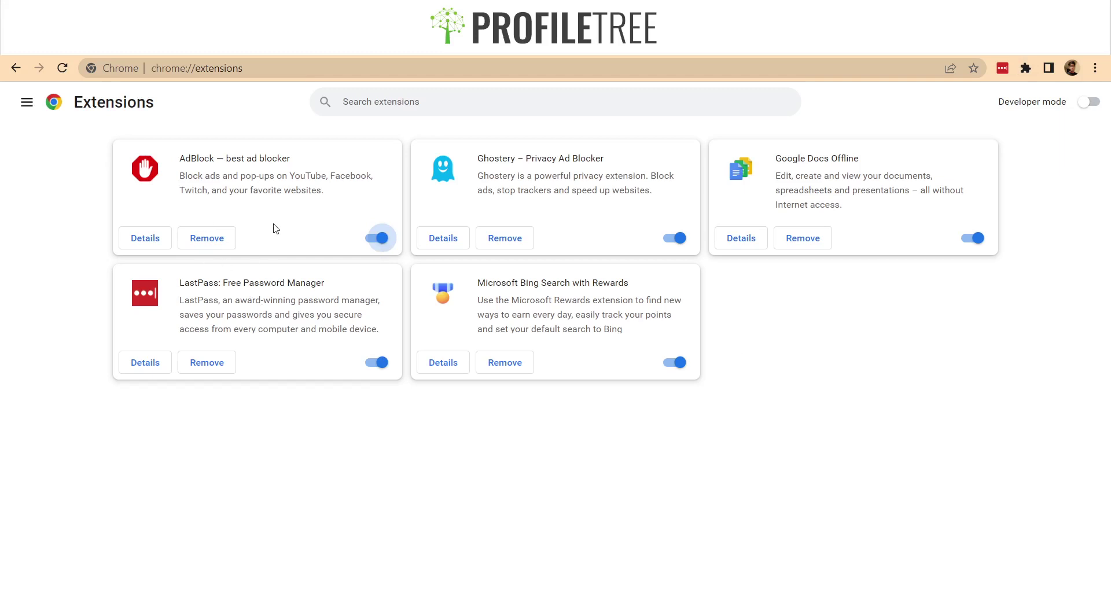
Step: Toggle AdBlock off and on twice in the extensions list, then open its details page
{"action": "left_click", "coordinate": [373, 241]}
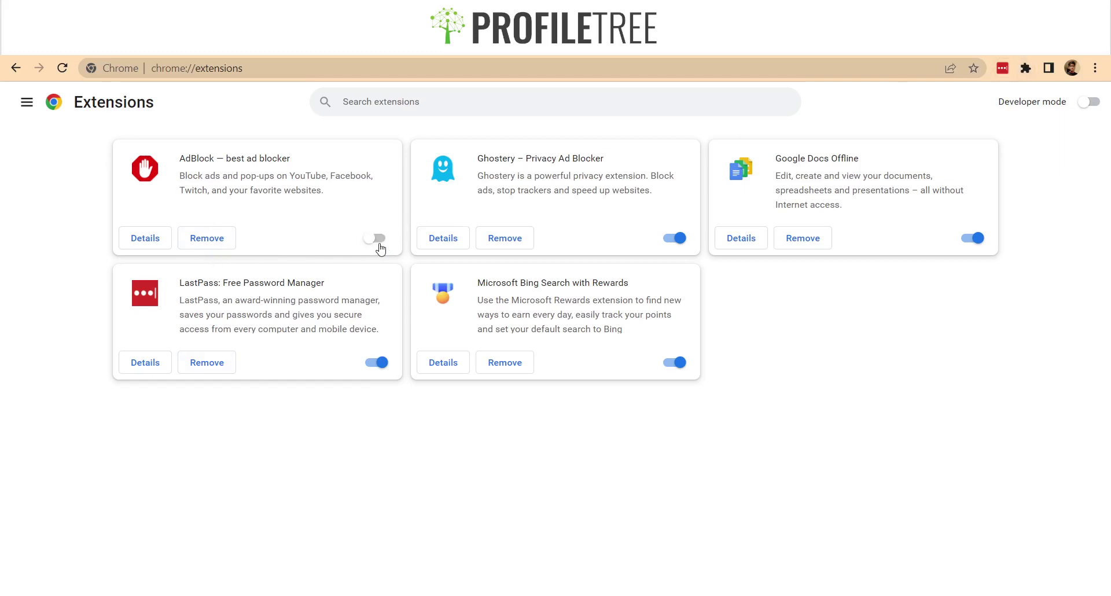
{"action": "left_click", "coordinate": [377, 240]}
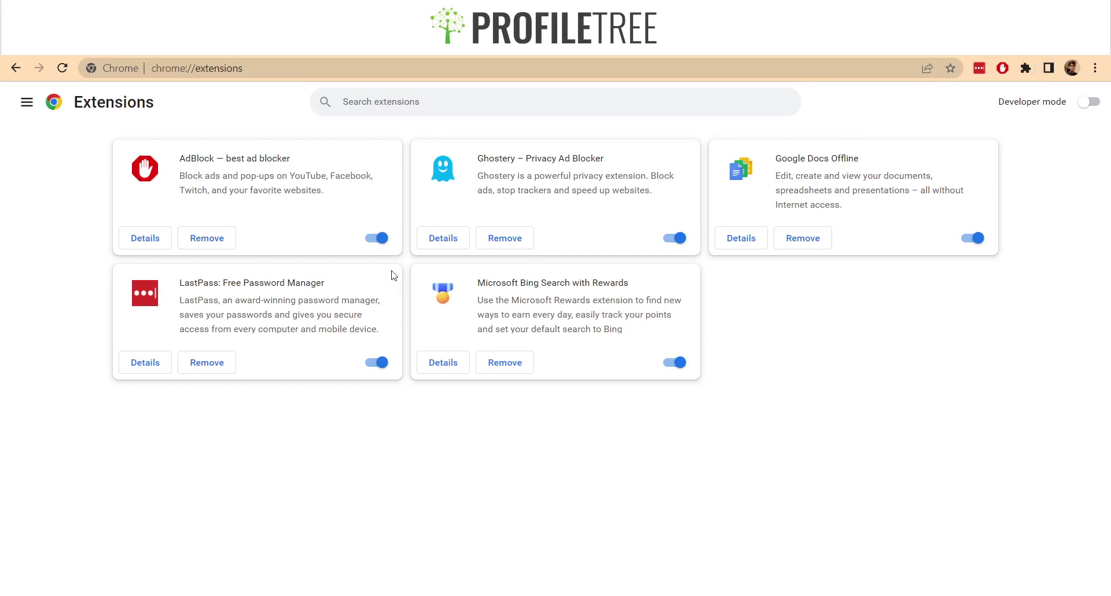
{"action": "left_click", "coordinate": [377, 238]}
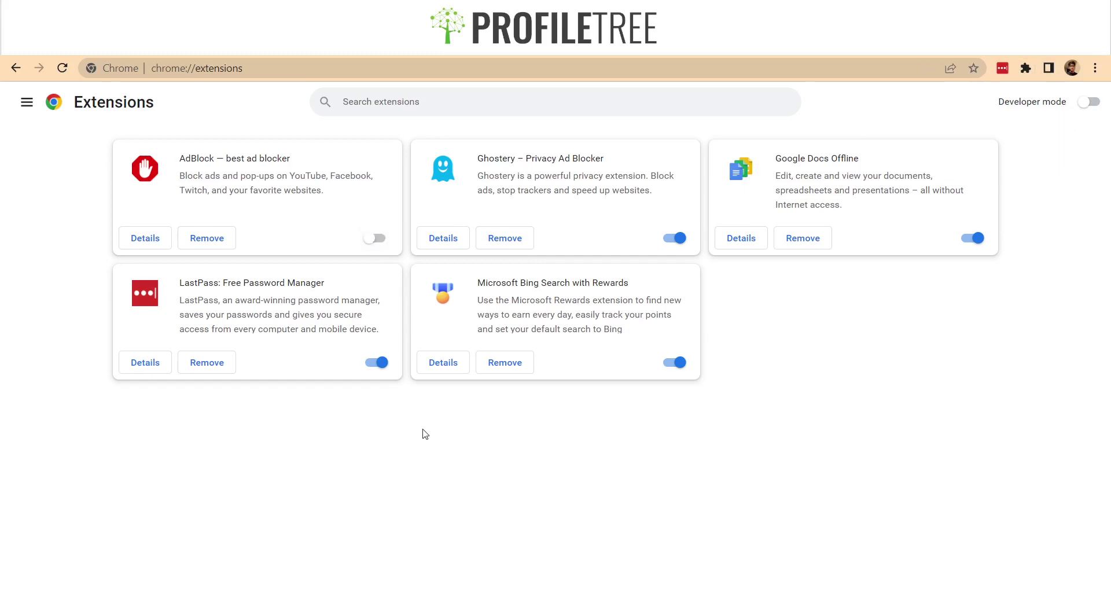
{"action": "left_click", "coordinate": [375, 238]}
{"action": "left_click", "coordinate": [144, 238]}
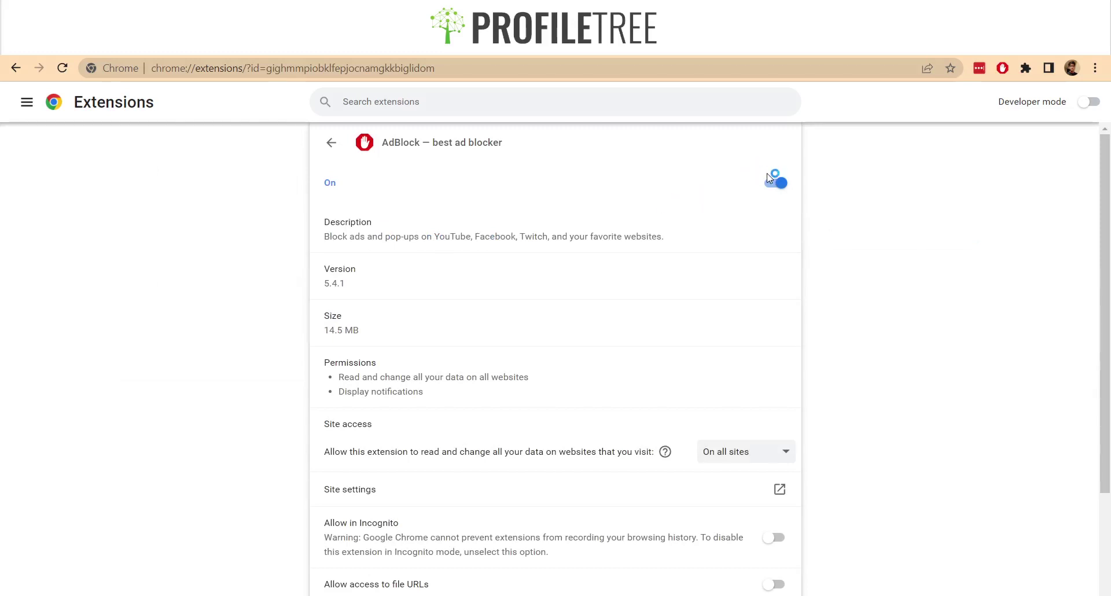
Step: Switch AdBlock off and back on from its details page, then return to the extensions list
{"action": "left_click", "coordinate": [778, 185]}
{"action": "left_click", "coordinate": [776, 185]}
{"action": "left_click", "coordinate": [327, 155]}
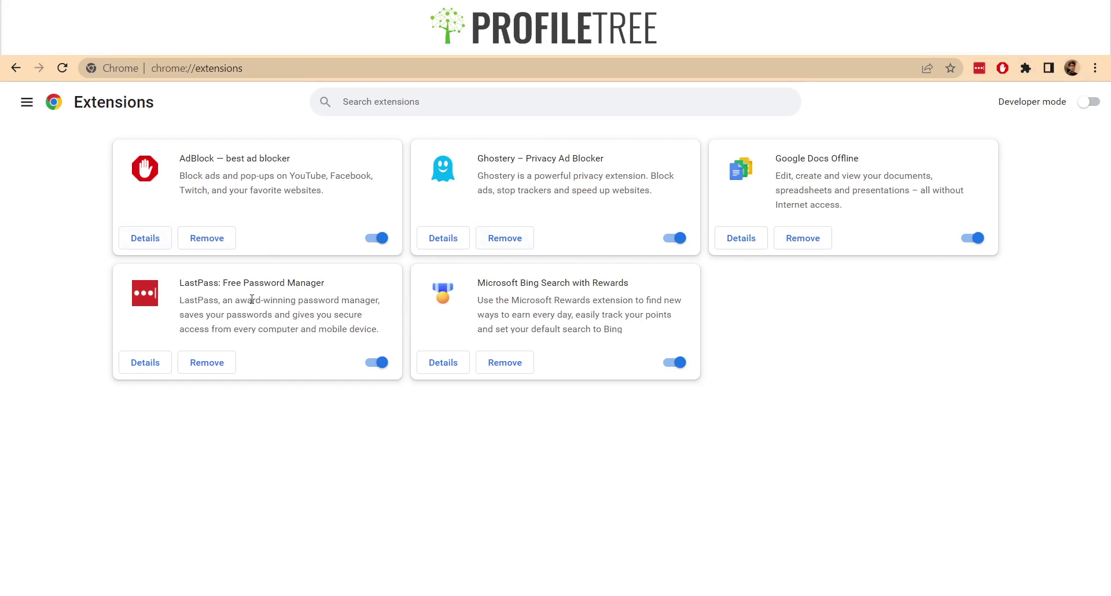
Step: Toggle LastPass off and on, pin Ghostery to the toolbar, and close Ghostery's uninstall survey
{"action": "left_click", "coordinate": [379, 366]}
{"action": "left_click", "coordinate": [379, 366]}
{"action": "left_click", "coordinate": [1024, 68]}
{"action": "left_click", "coordinate": [1006, 203]}
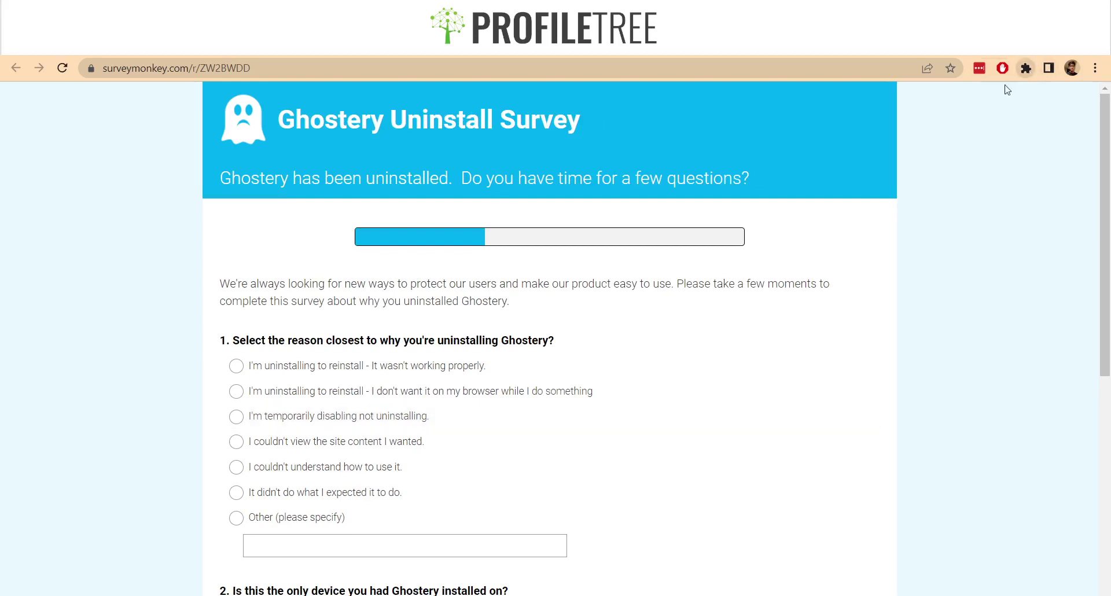
{"action": "key", "text": "ctrl+w"}
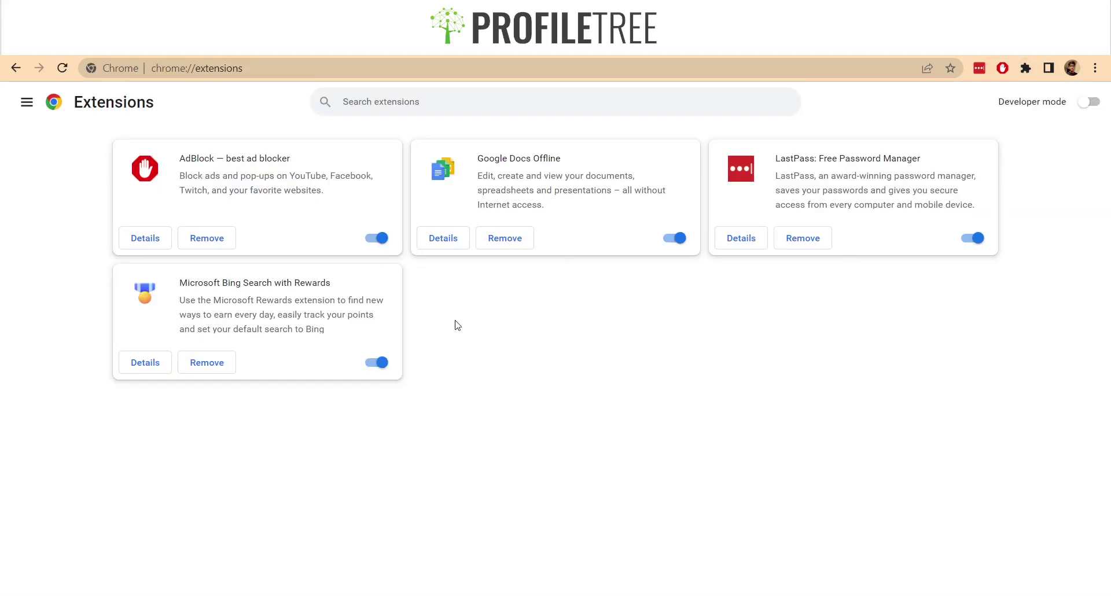